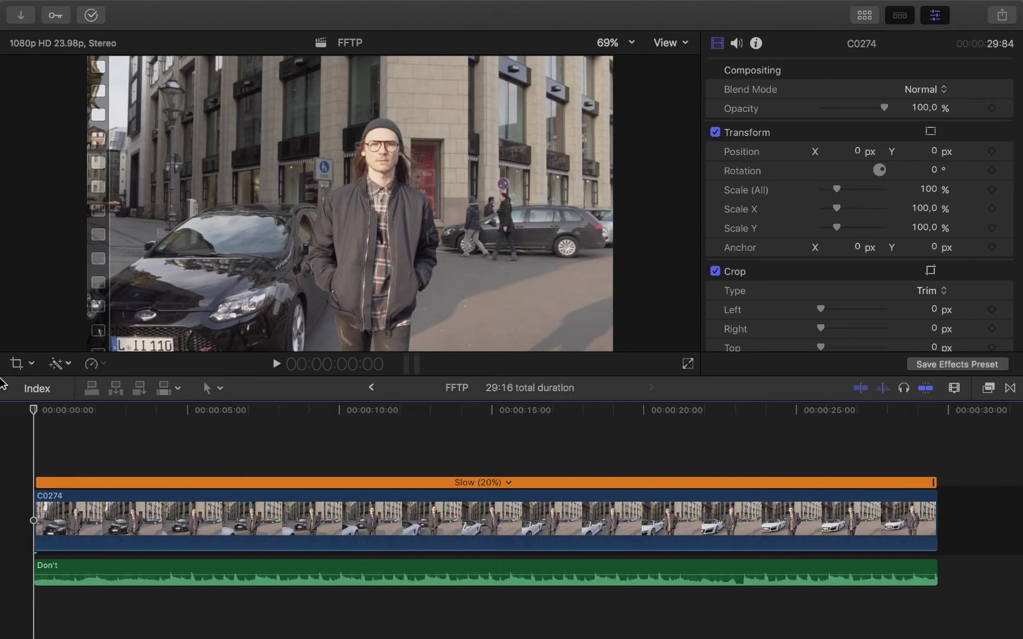
# Blade the C0274 clip's Slow (20%) speed section at about the 4-second mark.
pyautogui.press('space')
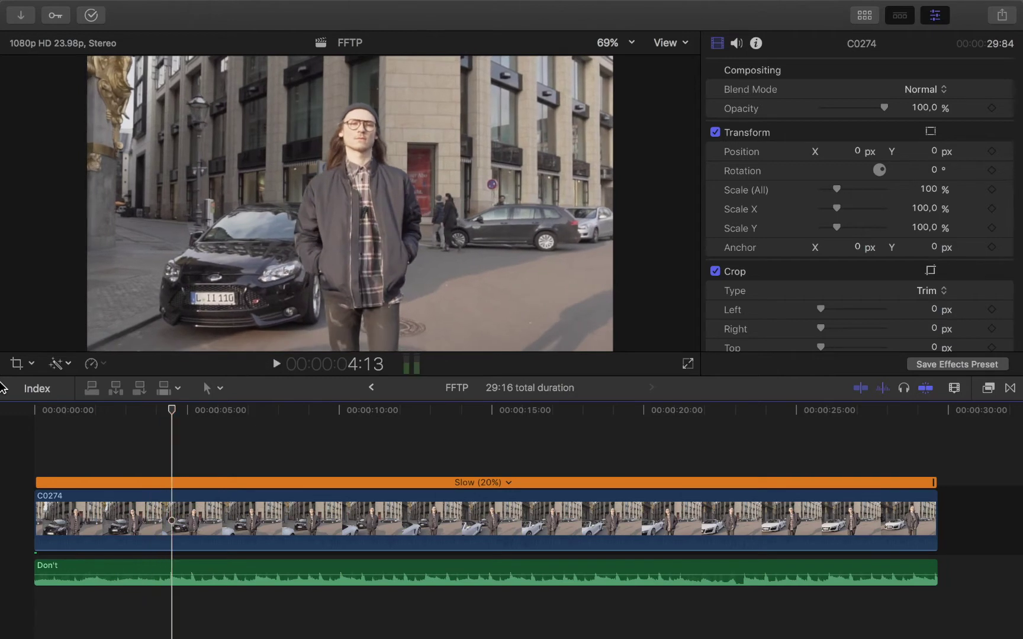
pyautogui.press('super+equal')
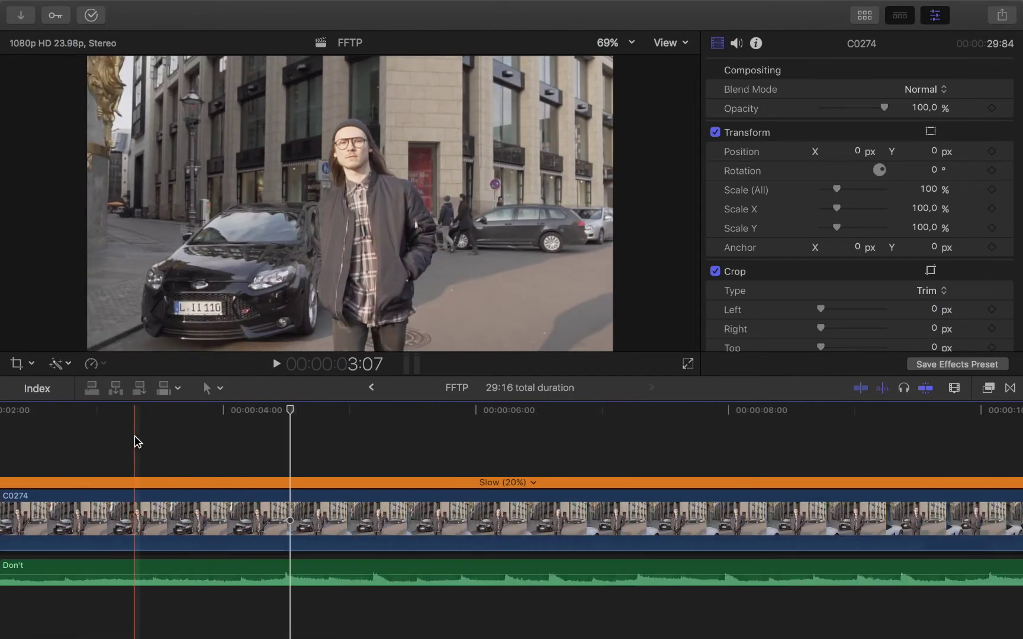
pyautogui.hscroll(-5, 133, 440)
pyautogui.click(222, 412)
pyautogui.press('space')
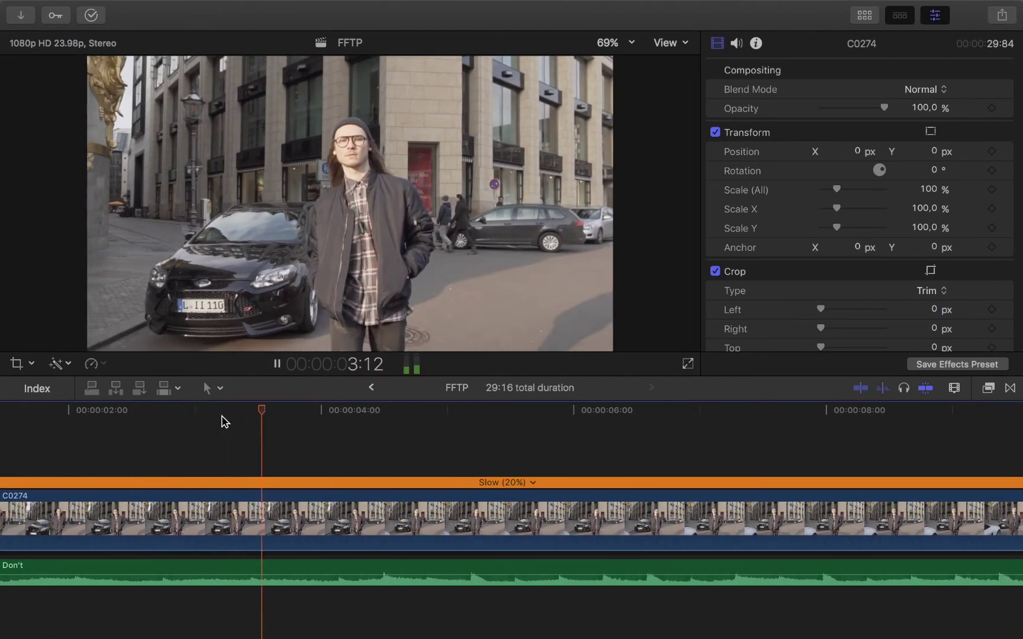
pyautogui.press('space')
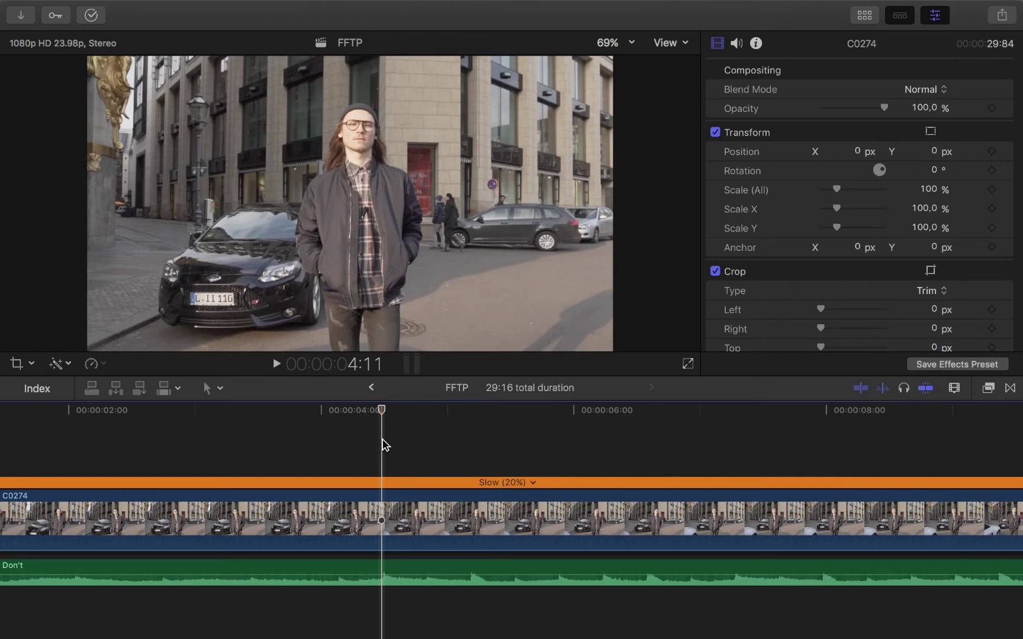
pyautogui.hotkey('shift', 'b')
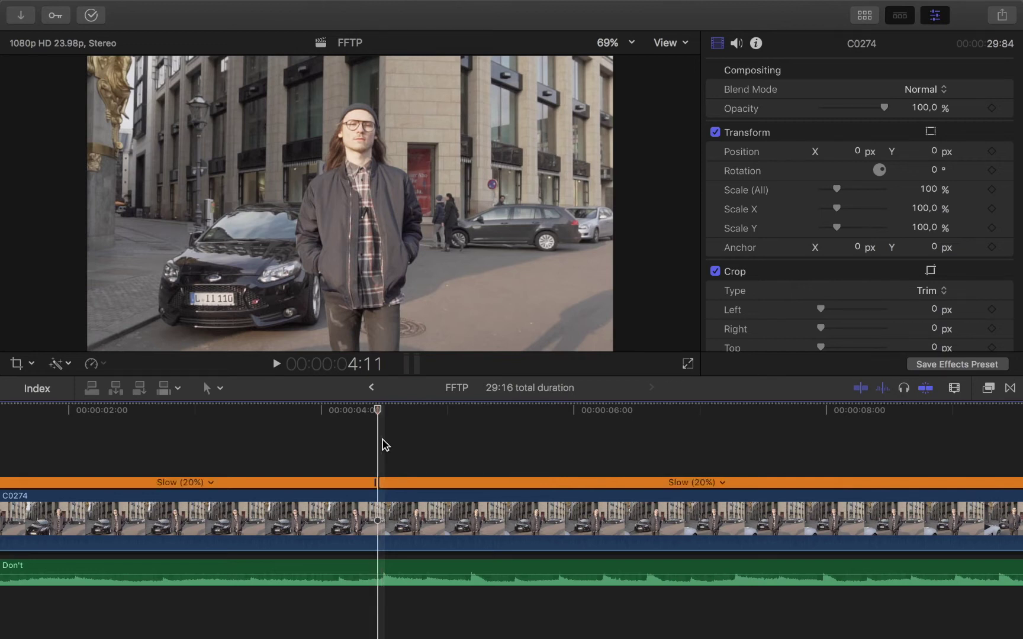
# Blade the speed near 10 seconds, leaving three Slow (20%) segments.
pyautogui.hscroll(2, 384, 445)
pyautogui.press('super+minus')
pyautogui.press('super+minus')
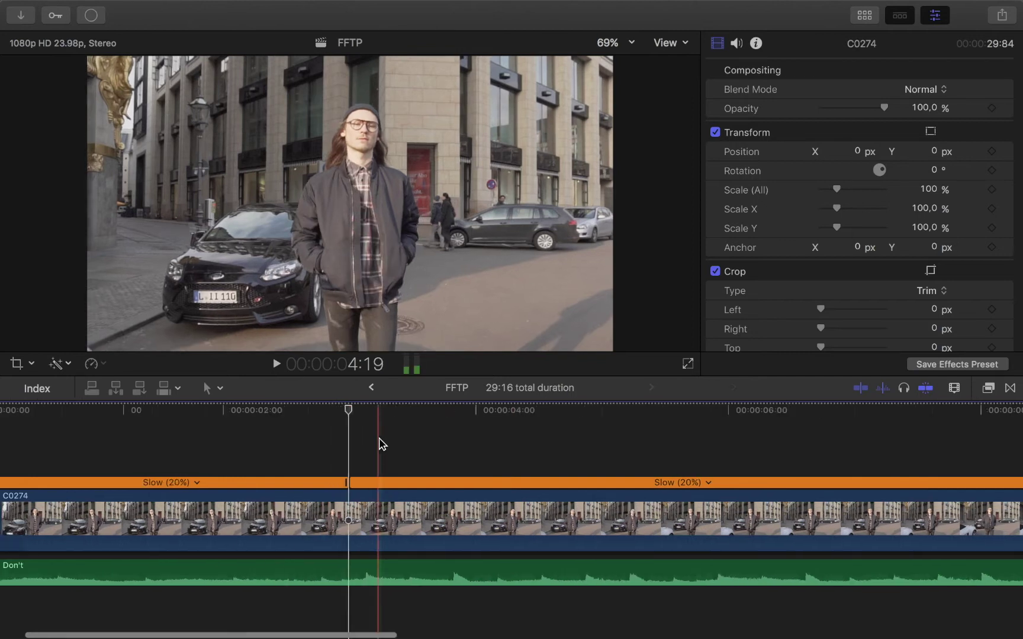
pyautogui.hscroll(1, 382, 444)
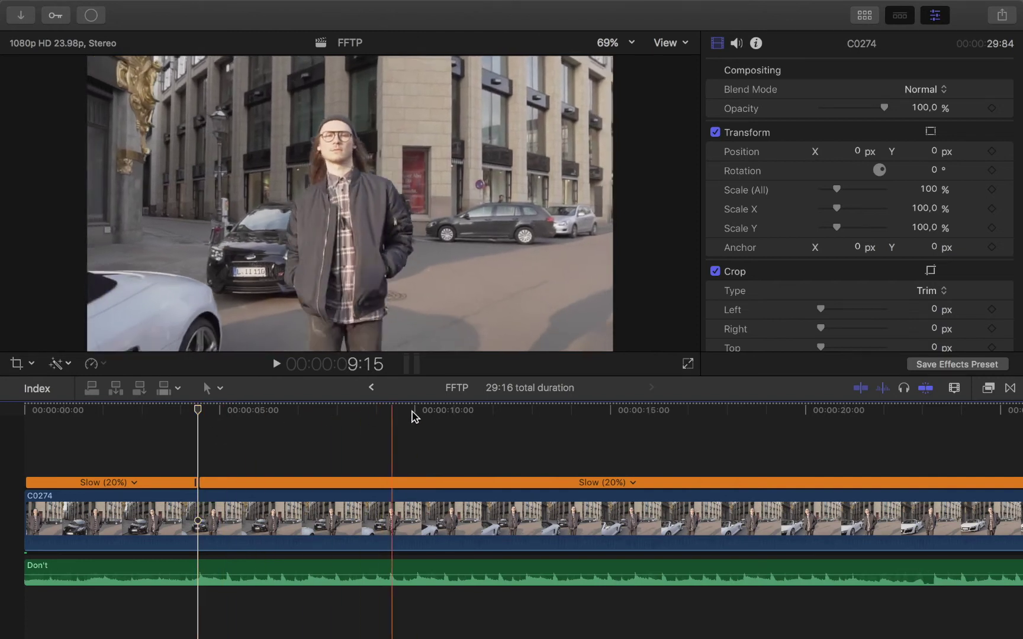
pyautogui.click(476, 429)
pyautogui.hotkey('shift', 'b')
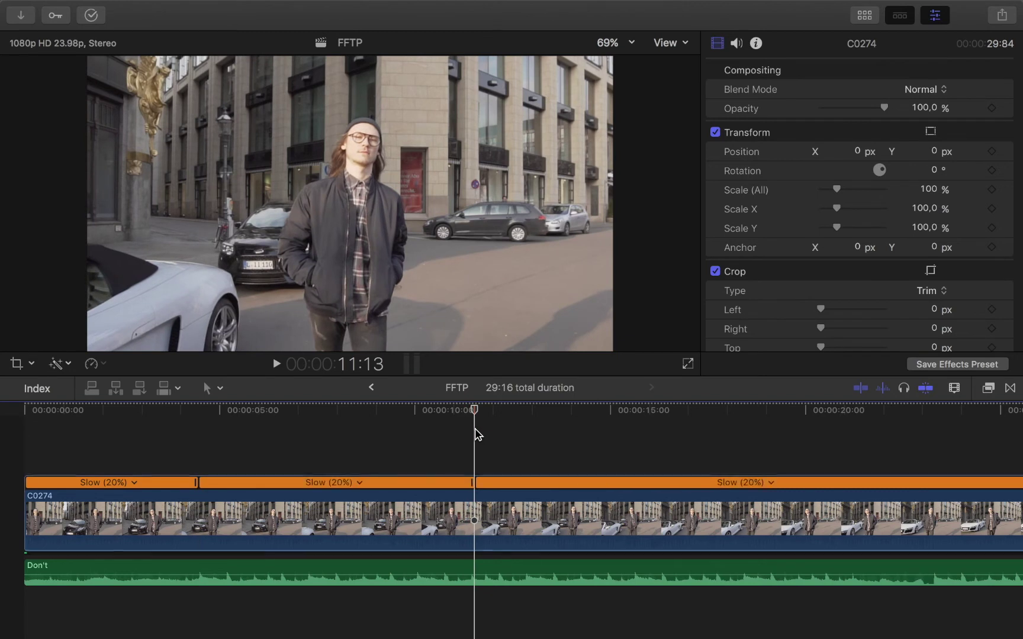
# Give the middle speed segment a custom rate of 250%.
pyautogui.click(359, 483)
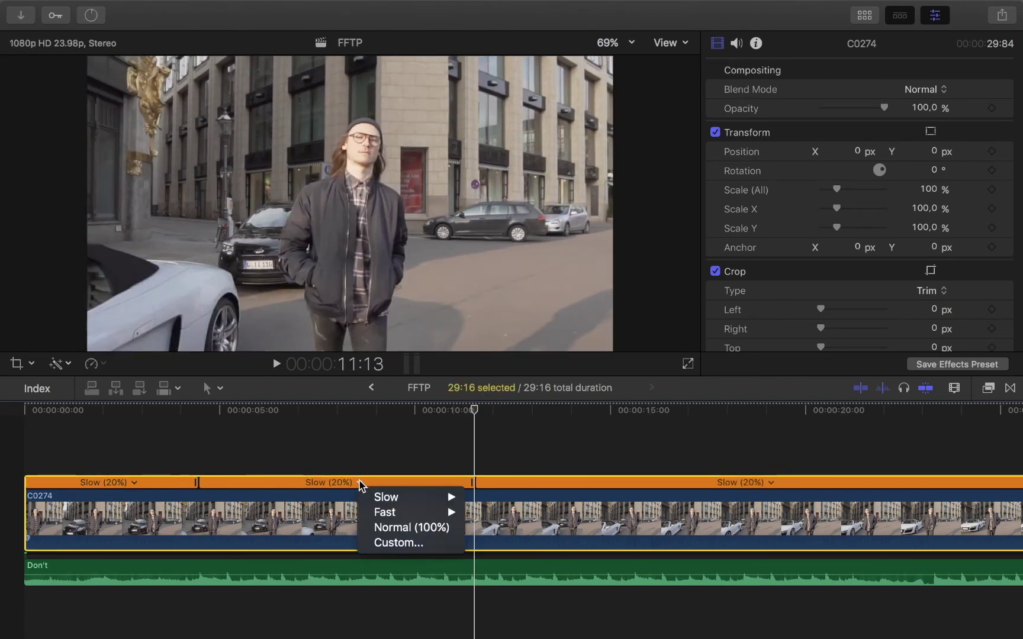
pyautogui.click(391, 542)
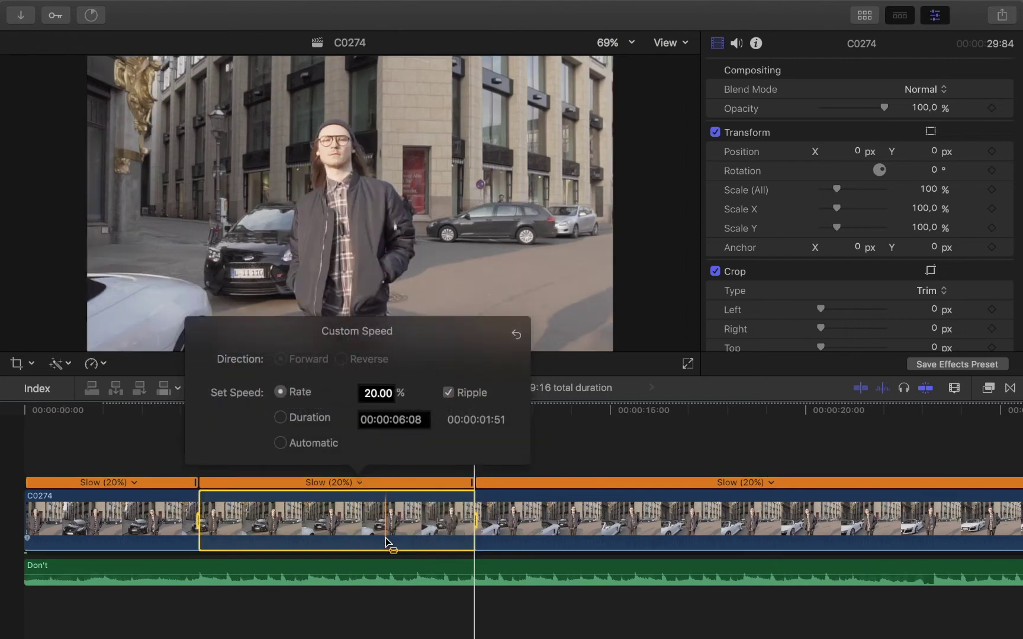
pyautogui.click(360, 398)
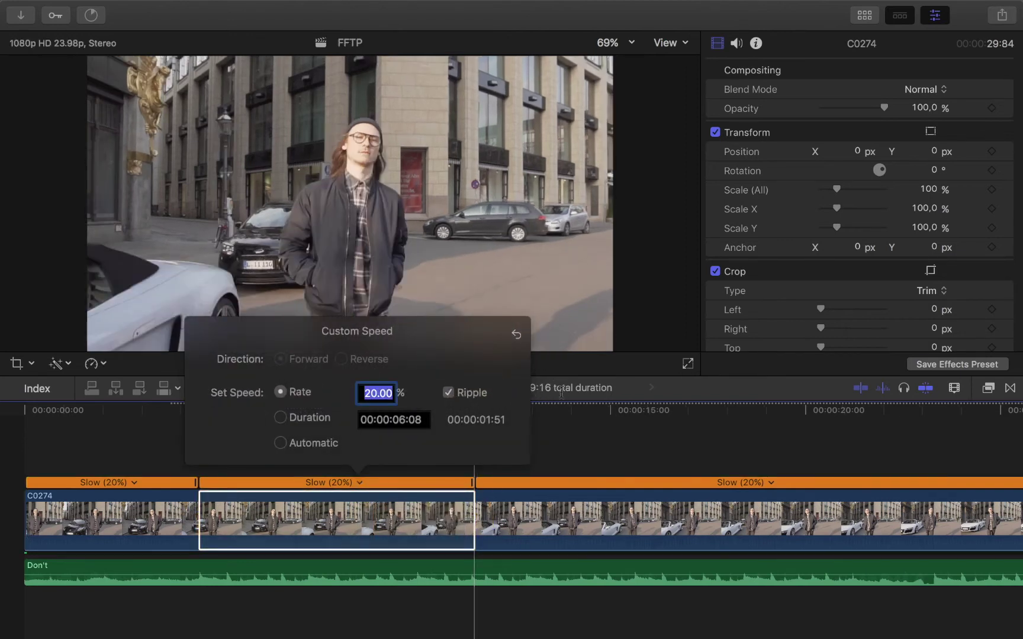
pyautogui.press('Return')
pyautogui.click(176, 444)
pyautogui.press('super+equal')
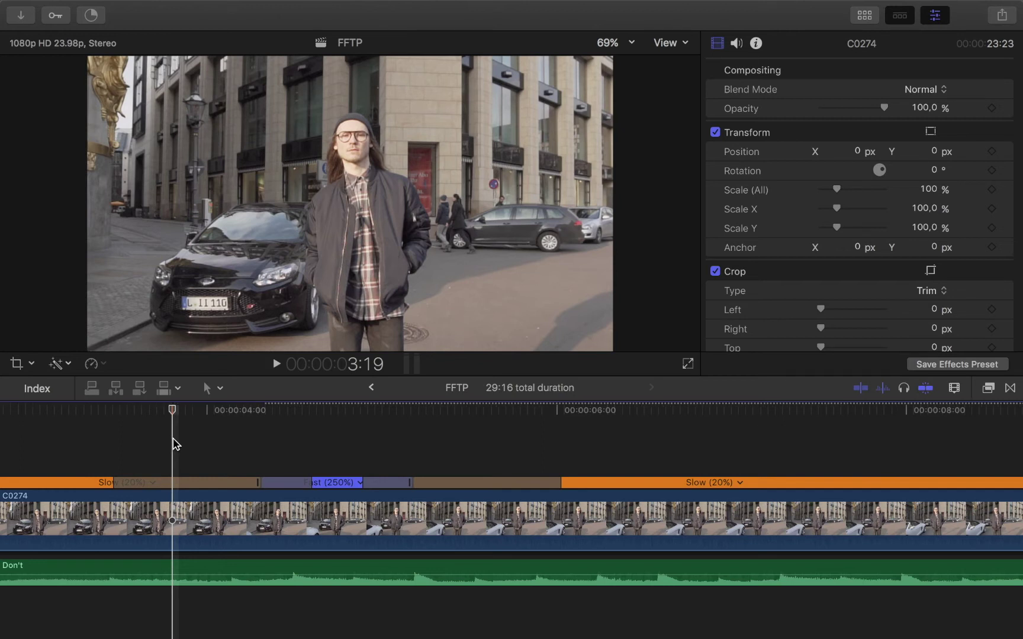
# Move the 250% transition slightly, replay the ramp, and blade the following slow section near 6 seconds.
pyautogui.press('super+minus')
pyautogui.moveTo(131, 482)
pyautogui.mouseDown()
pyautogui.moveTo(77, 485)
pyautogui.moveTo(171, 486)
pyautogui.moveTo(61, 492)
pyautogui.moveTo(139, 491)
pyautogui.moveTo(136, 483)
pyautogui.mouseUp()
pyautogui.press('space')
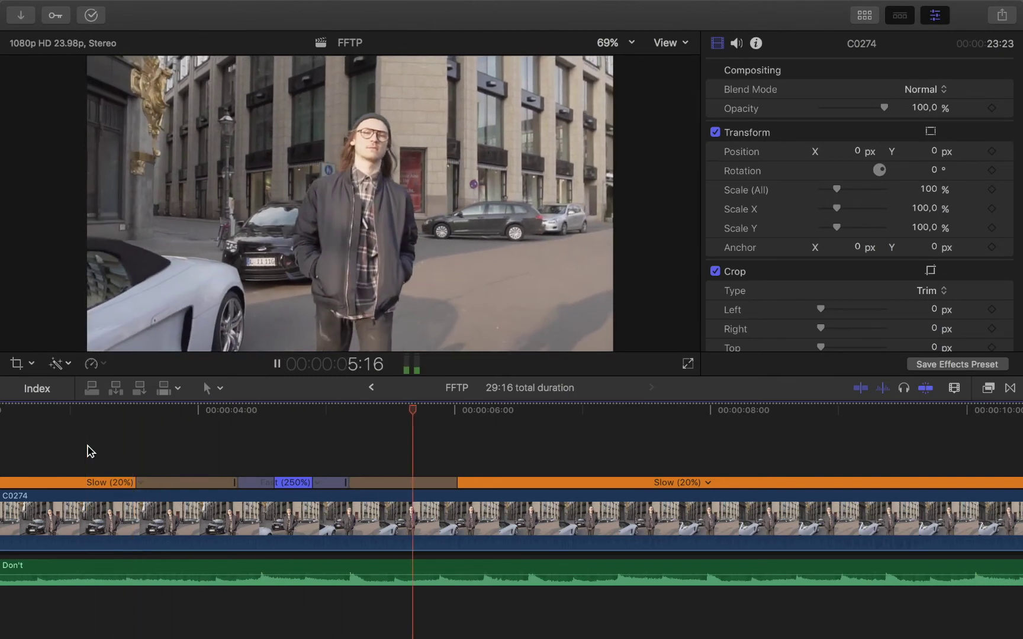
pyautogui.click(87, 447)
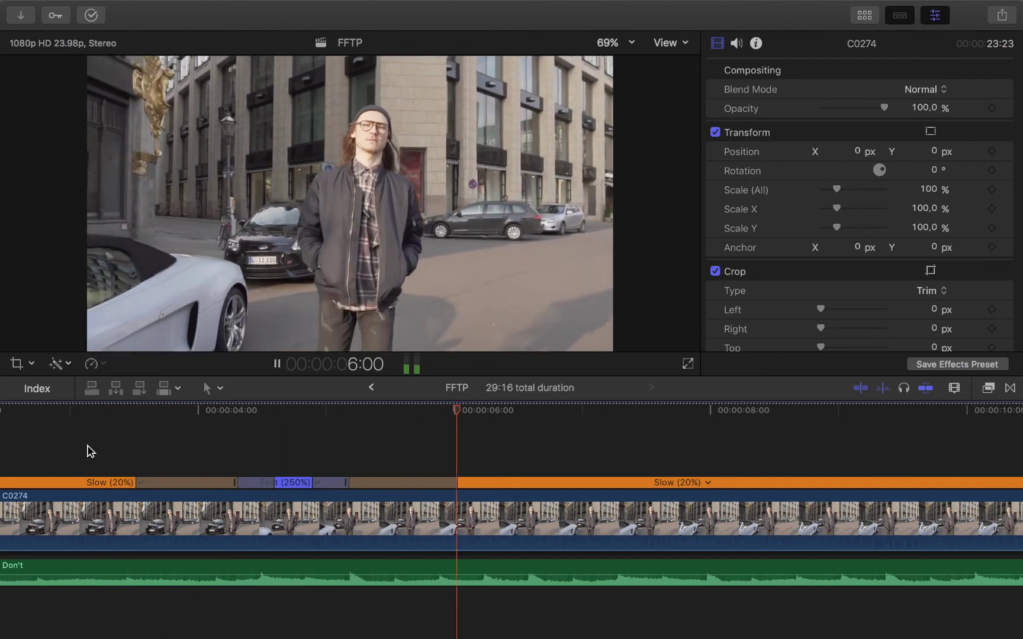
pyautogui.press('space')
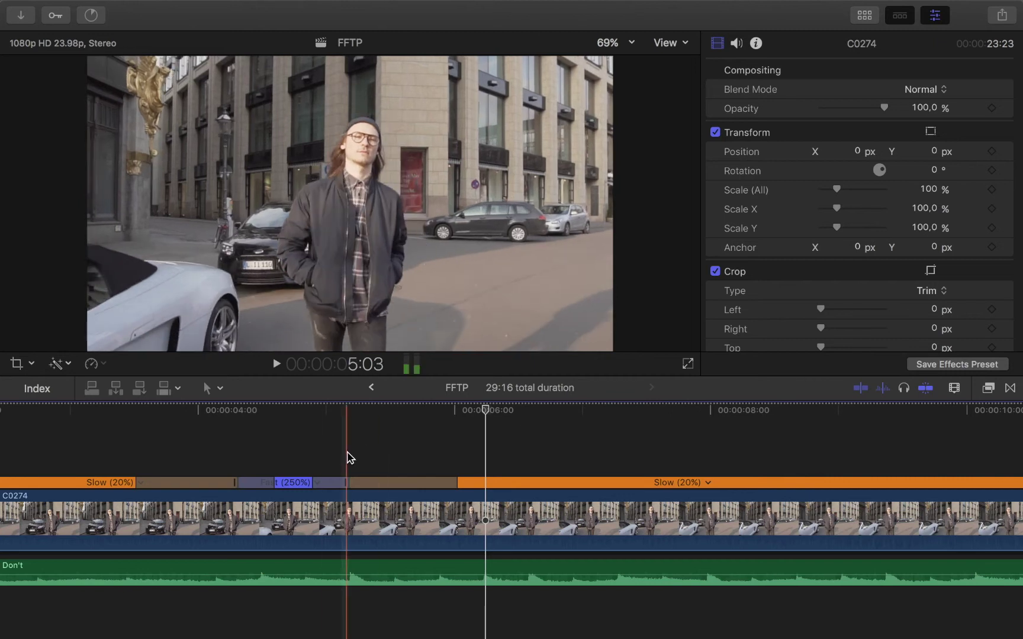
pyautogui.press('space')
pyautogui.press('space')
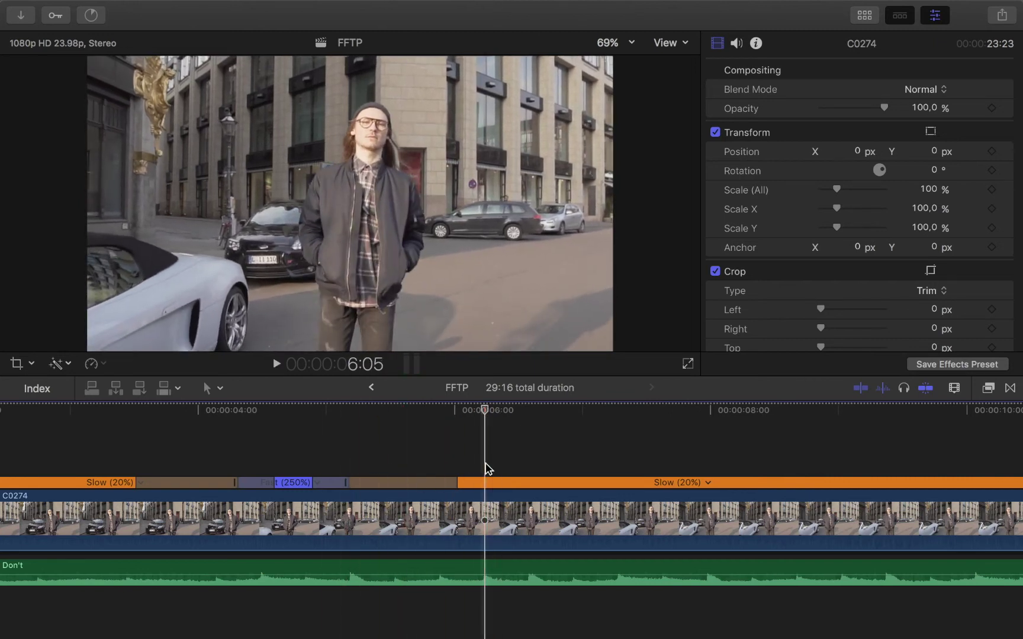
pyautogui.hotkey('shift', 'b')
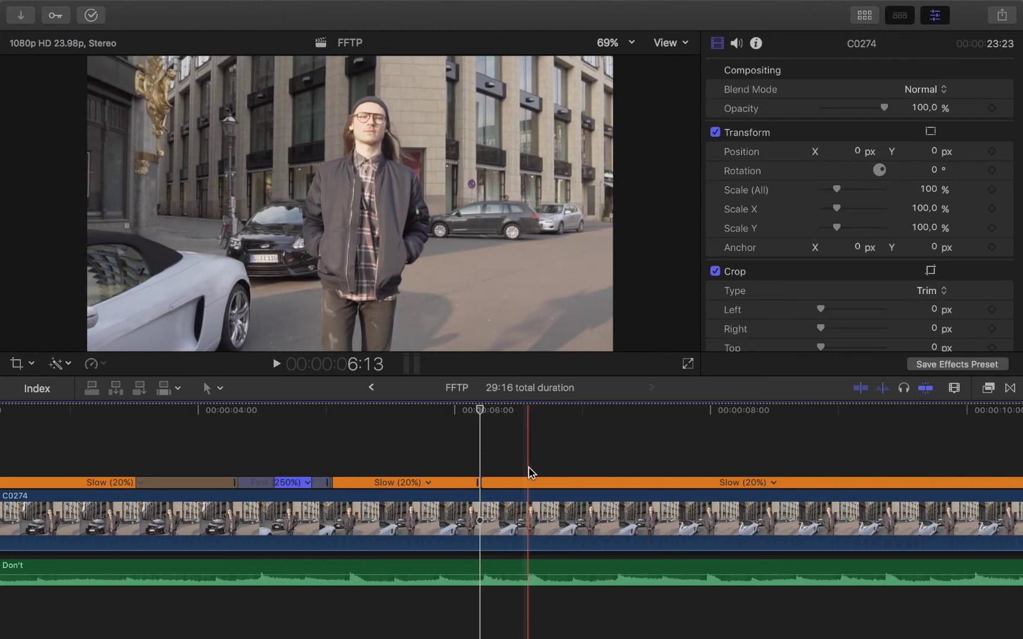
# Set the middle slow section to Fast 4x (400%).
pyautogui.hotkey('shift', 'z')
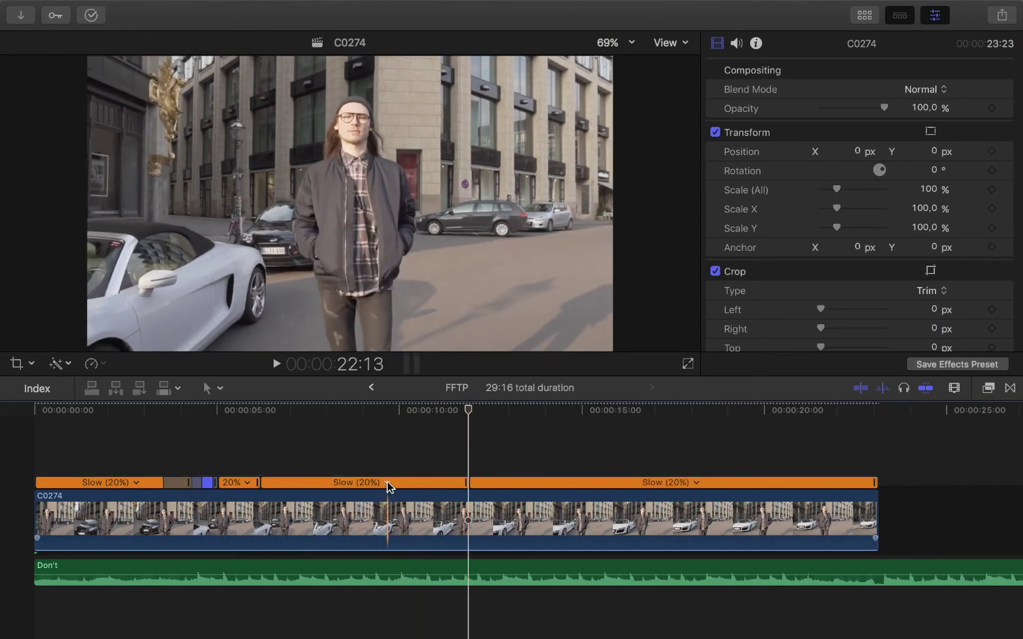
pyautogui.click(388, 483)
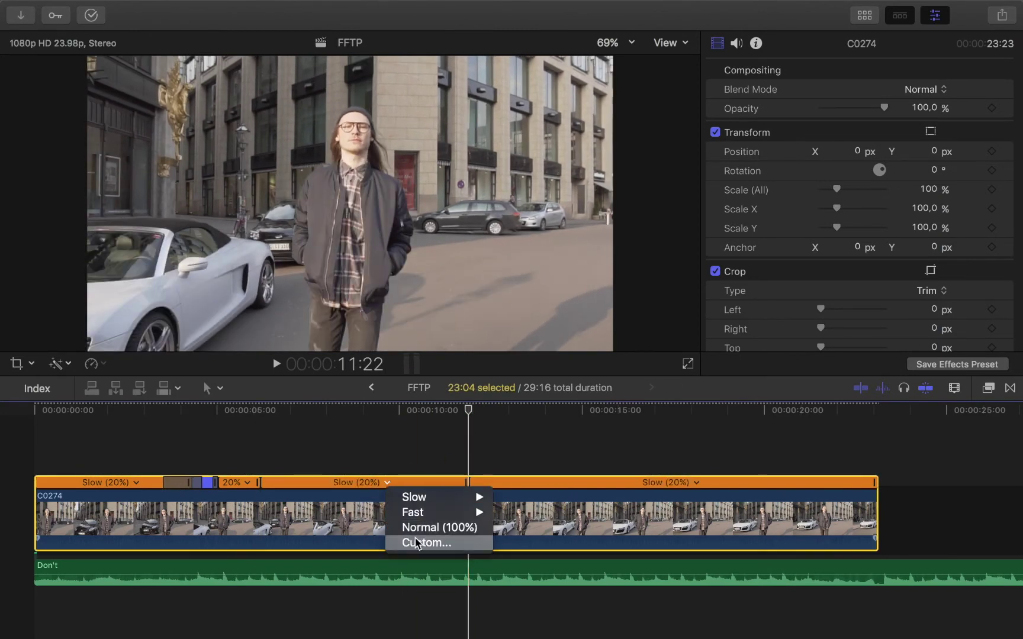
pyautogui.moveTo(450, 513)
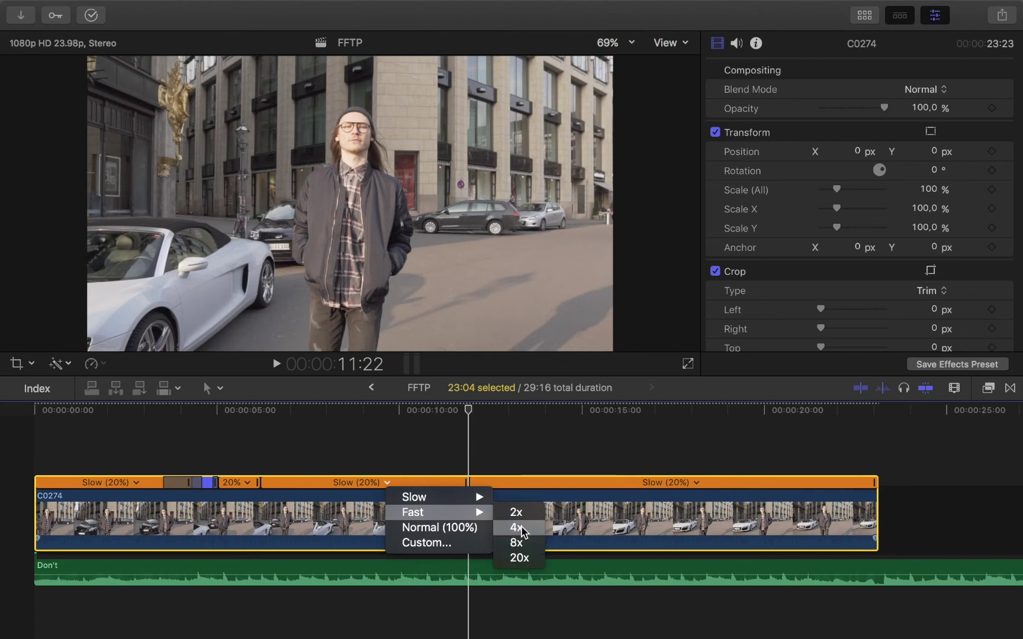
pyautogui.click(516, 528)
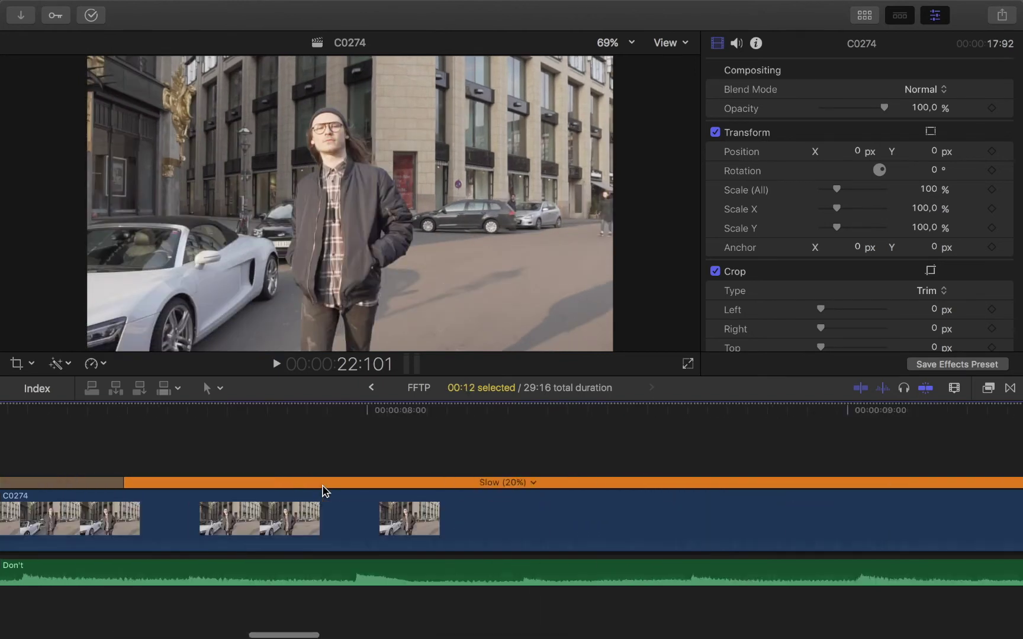
# Drag the Slow (20%) section's start earlier and play back the speed ramp.
pyautogui.hscroll(-5, 324, 490)
pyautogui.scroll(3, 239, 439)
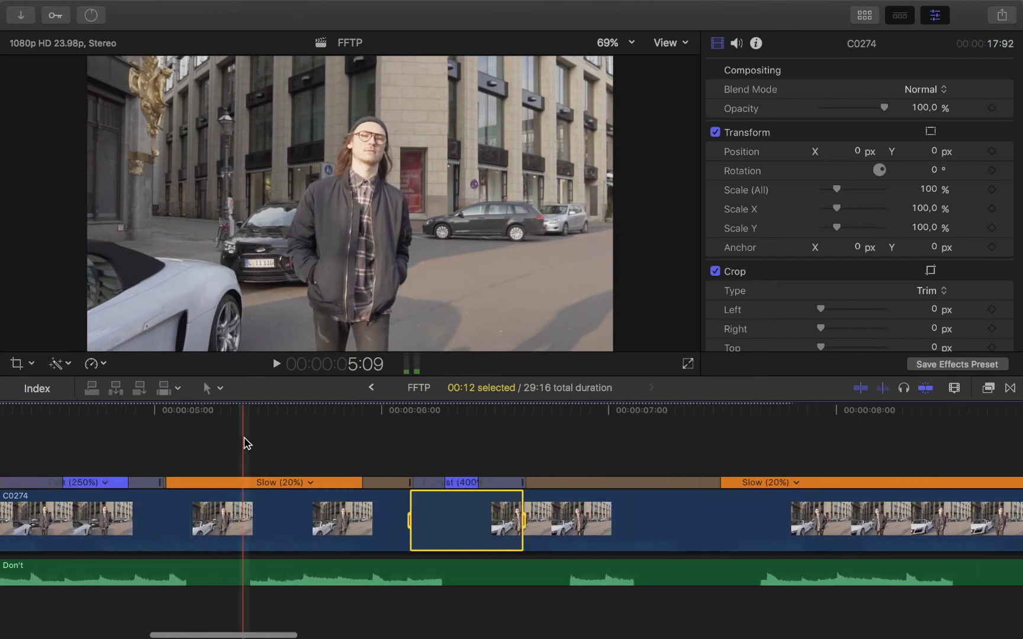
pyautogui.click(511, 613)
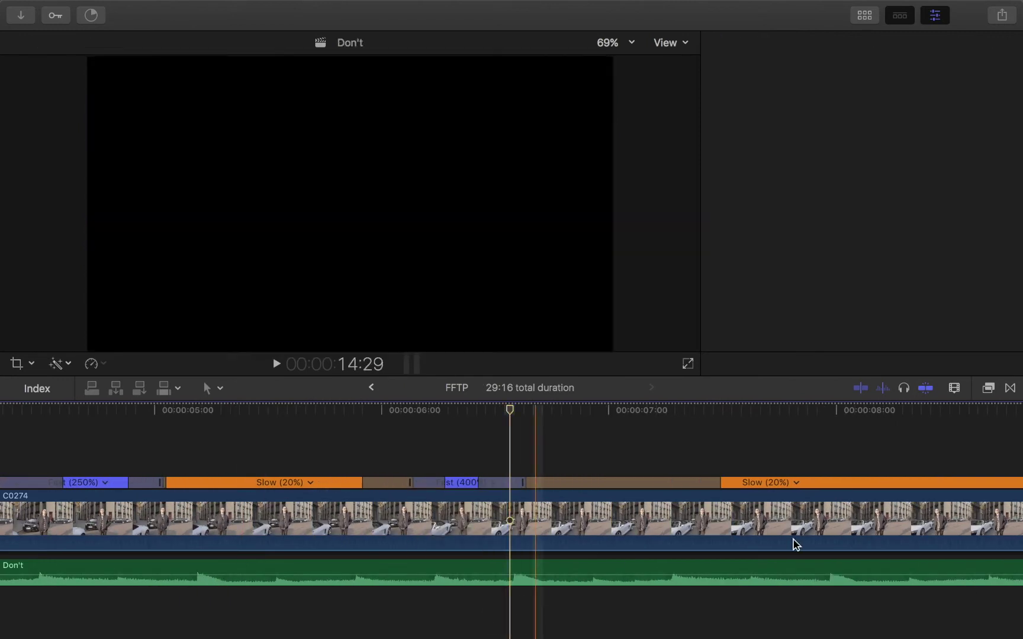
pyautogui.moveTo(656, 484); pyautogui.dragTo(604, 495)
pyautogui.press('super+minus')
pyautogui.press('space')
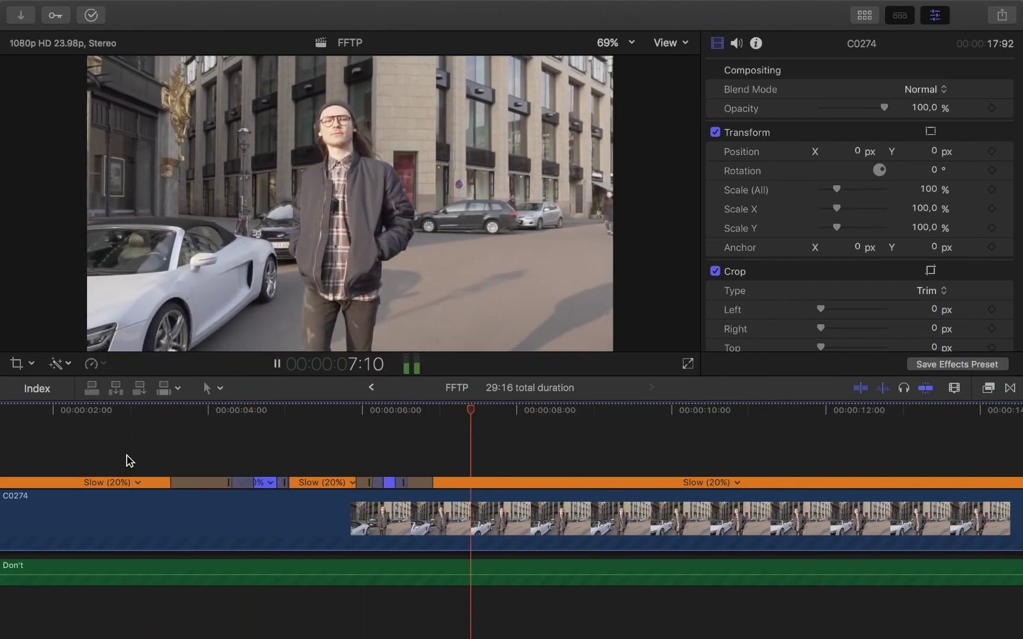
# Blade the long Slow (20%) section at 7:23, one frame before 8:01.
pyautogui.press('space')
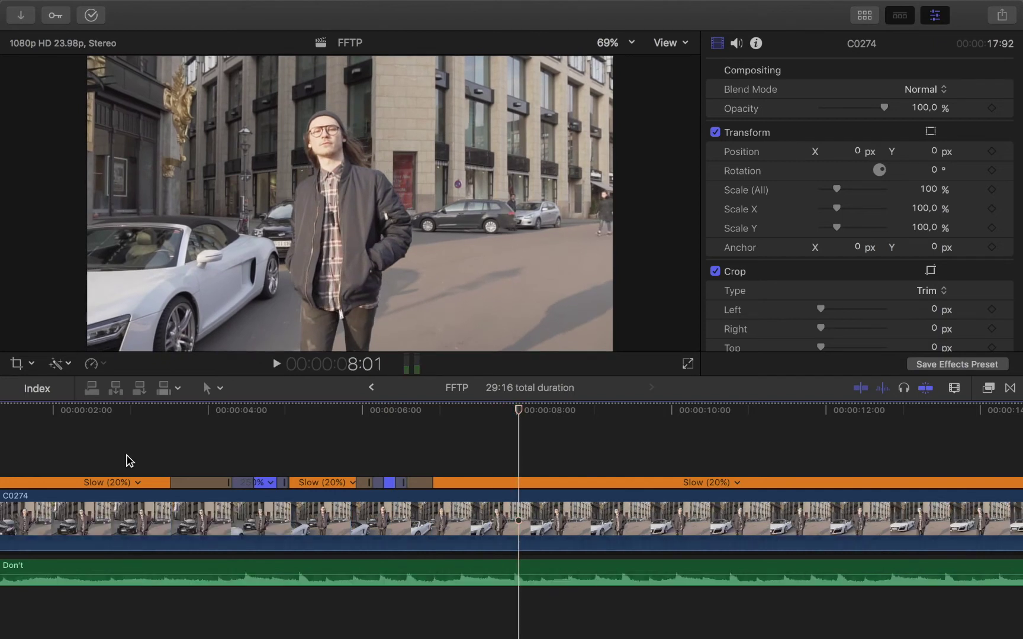
pyautogui.press('super+equal')
pyautogui.press('super+equal')
pyautogui.hscroll(3, 297, 462)
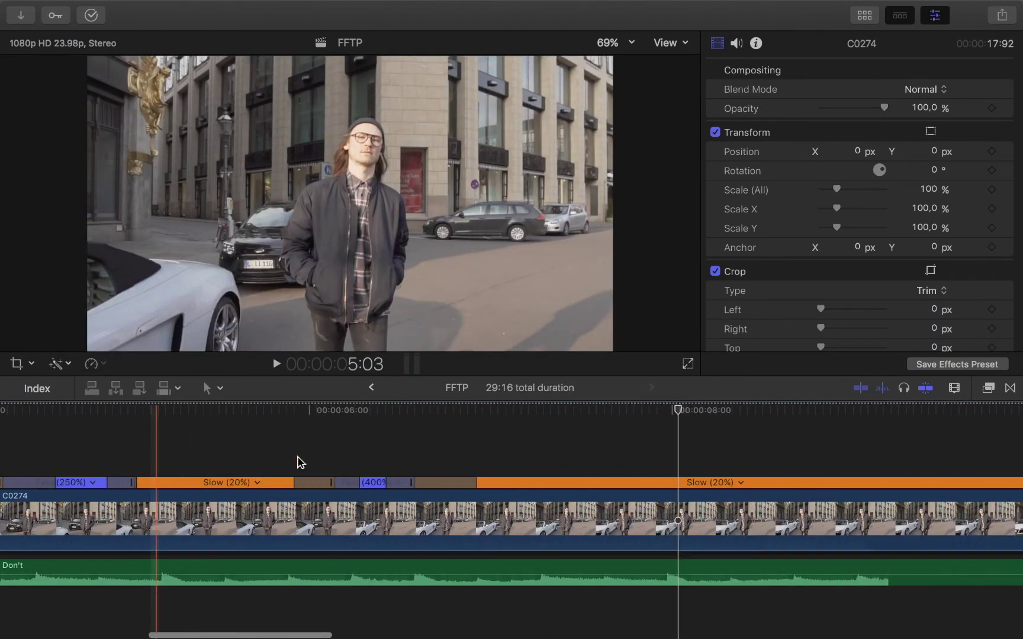
pyautogui.hscroll(4, 294, 453)
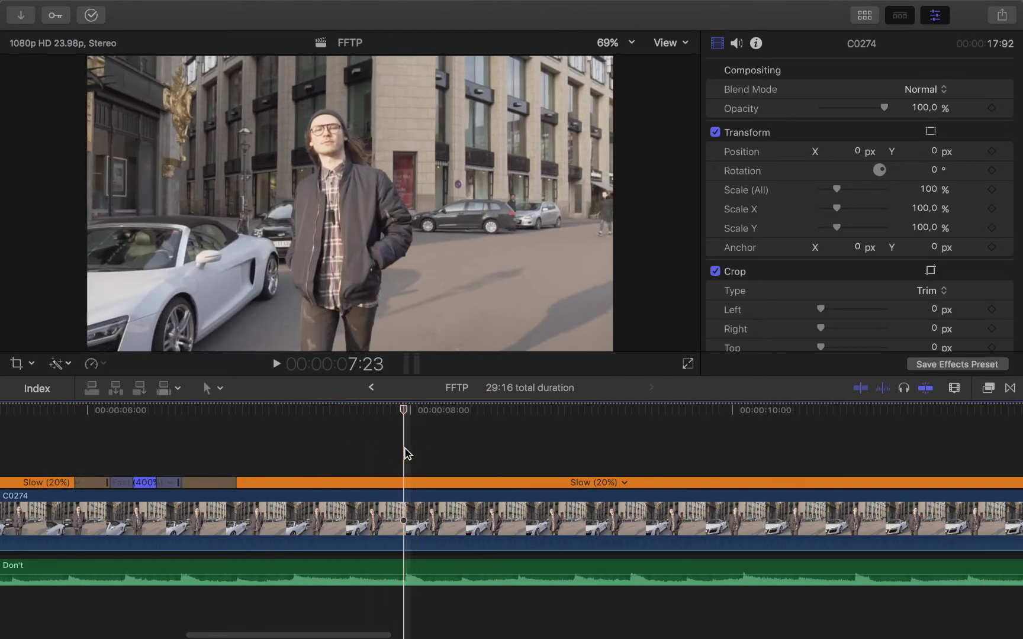
pyautogui.press('super+equal')
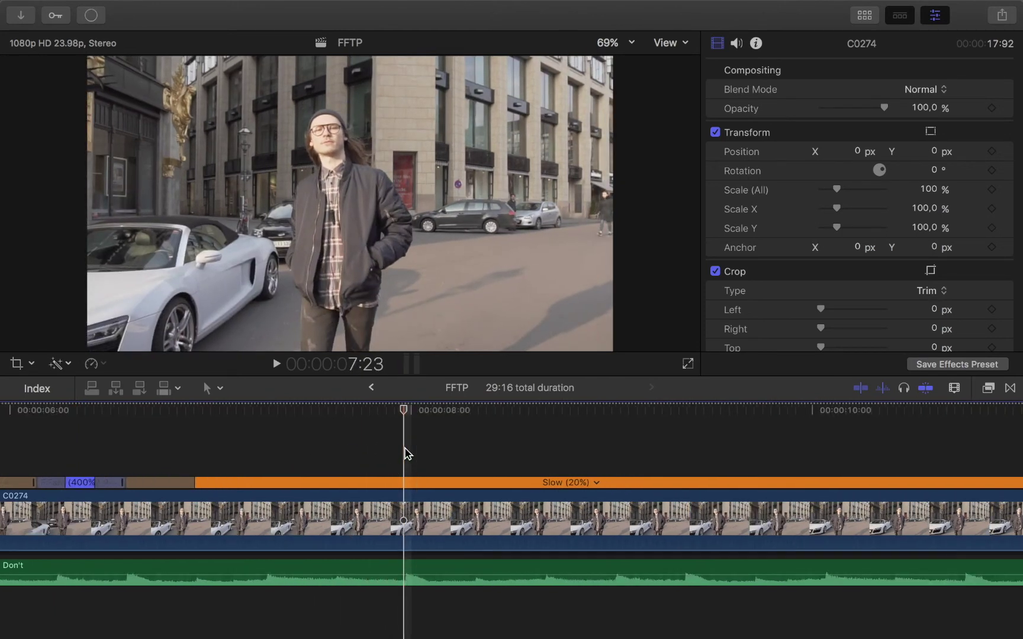
pyautogui.press('Left')
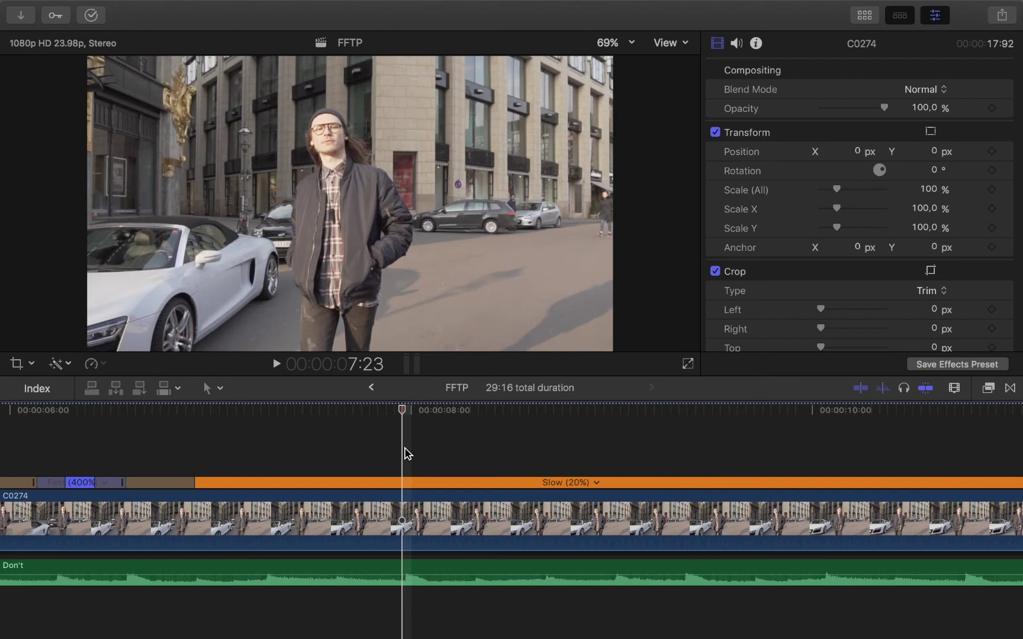
pyautogui.hotkey('shift', 'b')
pyautogui.press('super+minus')
pyautogui.press('space')
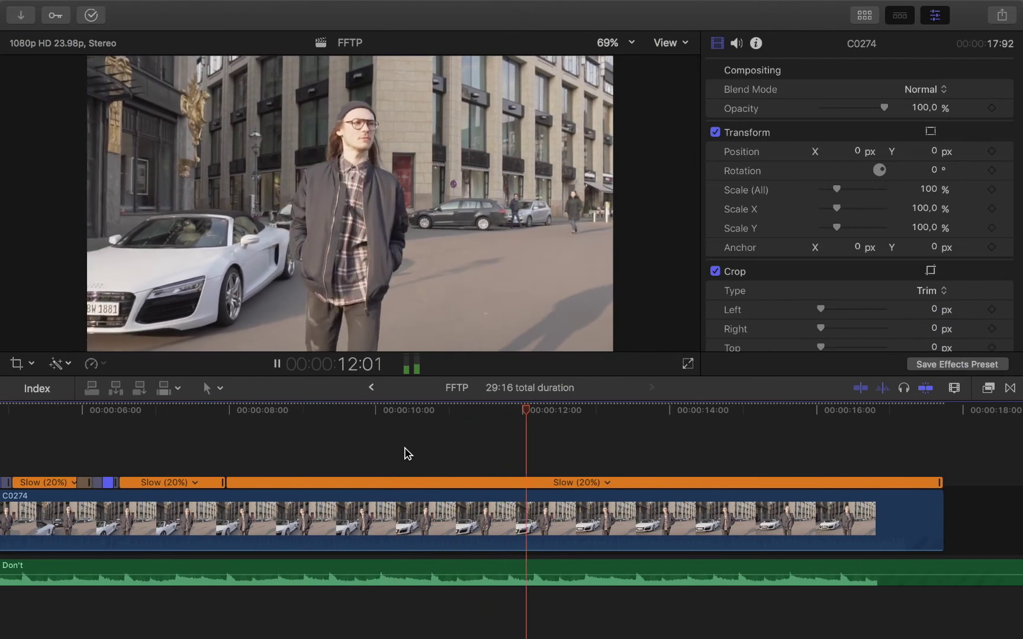
# Blade the speed at 13:12, make the middle section Fast 8x (800%), and adjust its boundary.
pyautogui.press('space')
pyautogui.hotkey('shift', 'b')
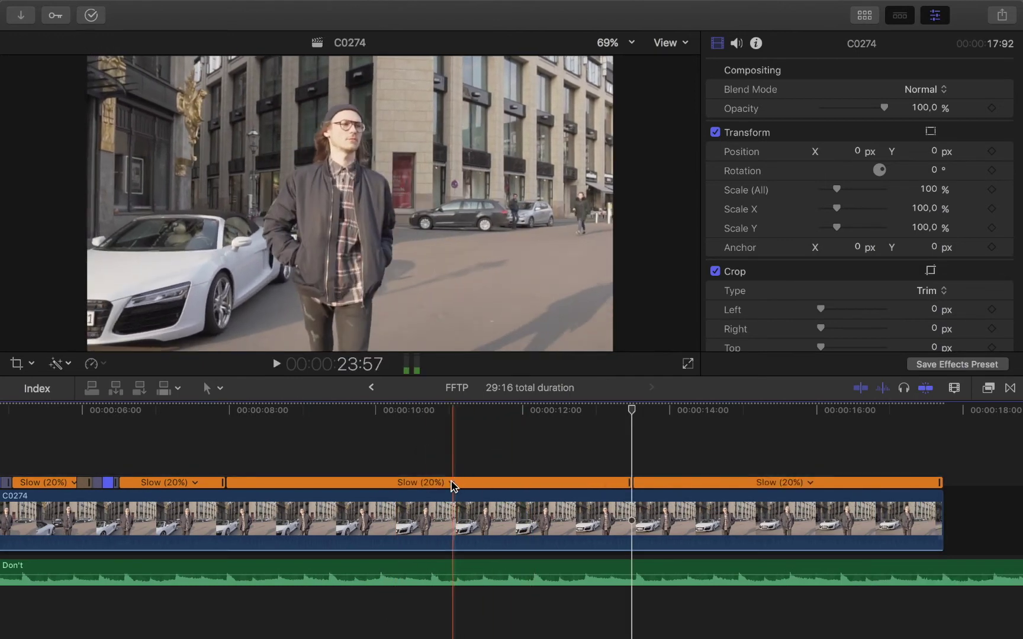
pyautogui.click(452, 482)
pyautogui.moveTo(521, 512)
pyautogui.click(588, 542)
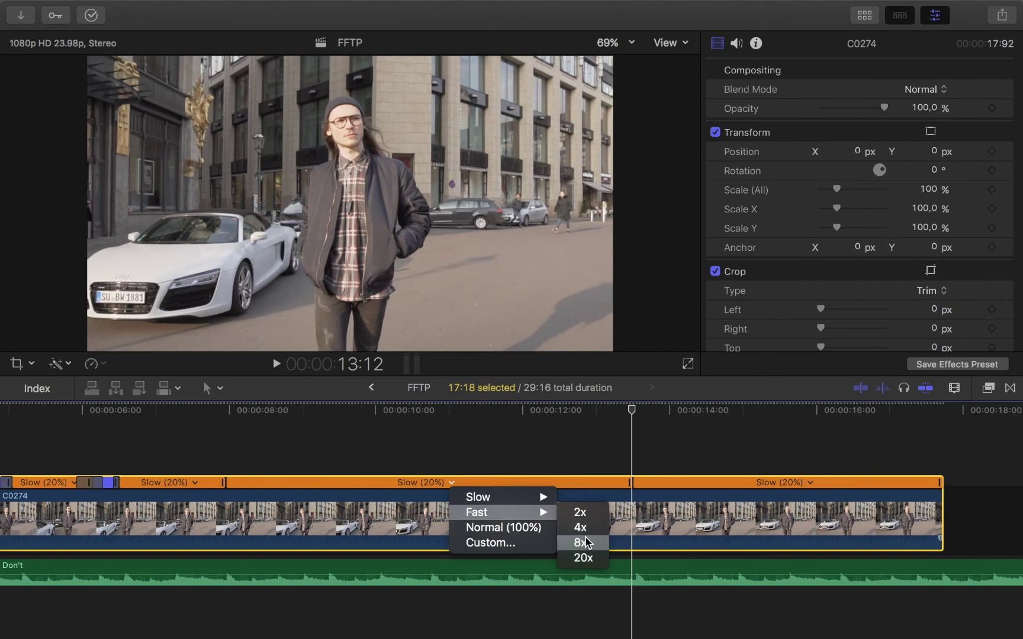
pyautogui.scroll(3, 178, 449)
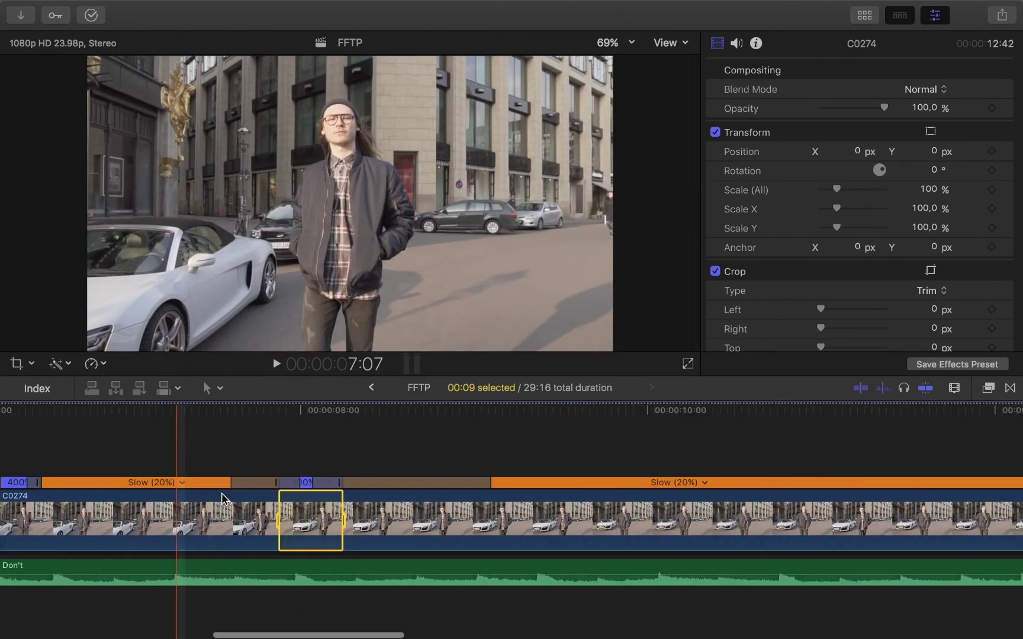
pyautogui.moveTo(234, 487); pyautogui.dragTo(92, 489)
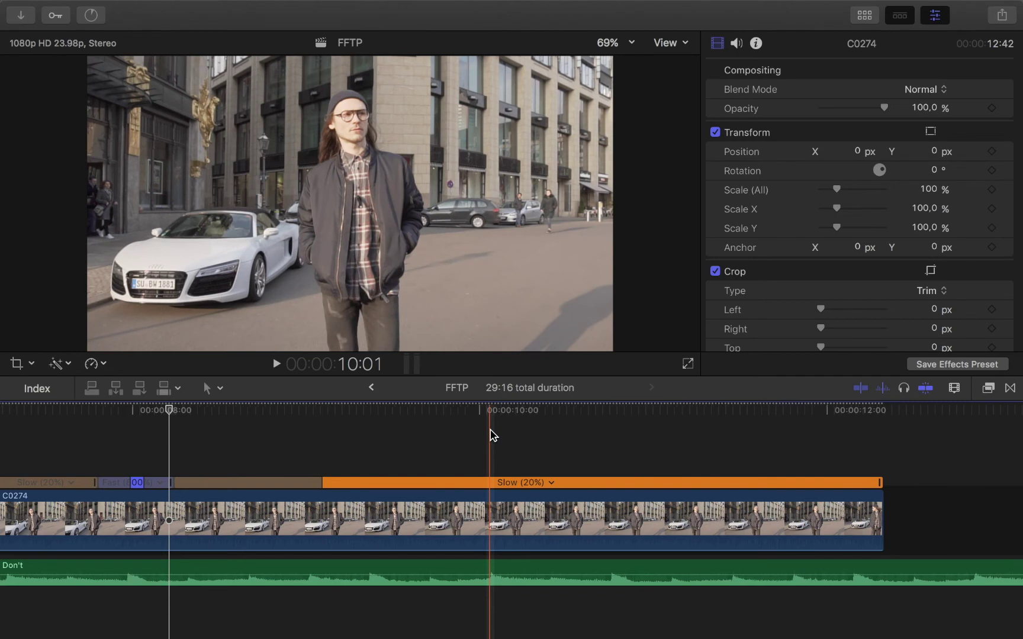
# Blade the last slow section at 10:00, make its end Fast 4x, and lengthen the slow part.
pyautogui.click(491, 435)
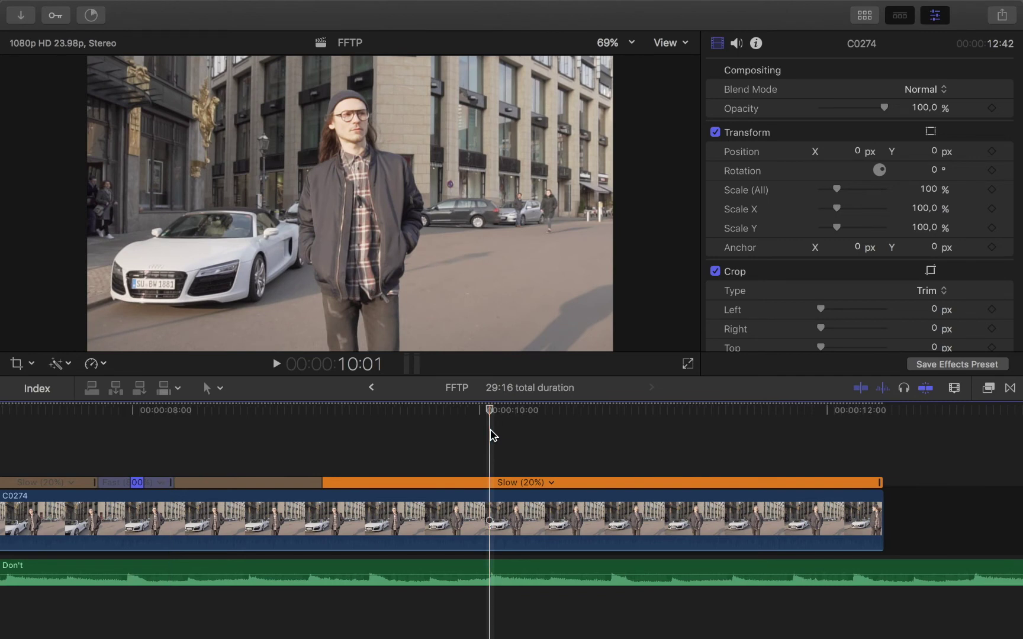
pyautogui.hotkey('shift', 'b')
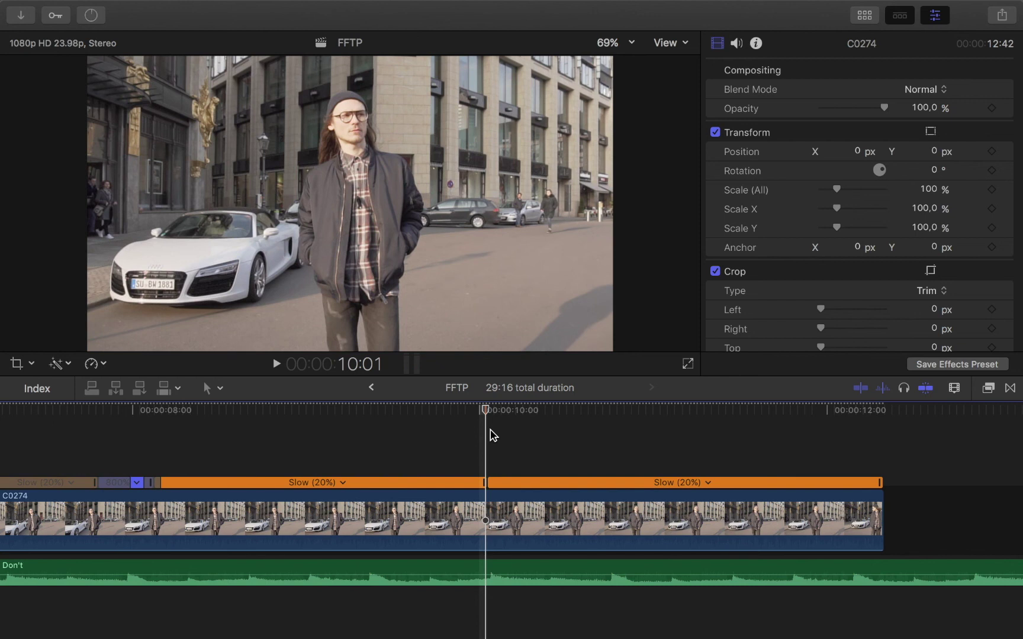
pyautogui.click(708, 482)
pyautogui.moveTo(791, 517)
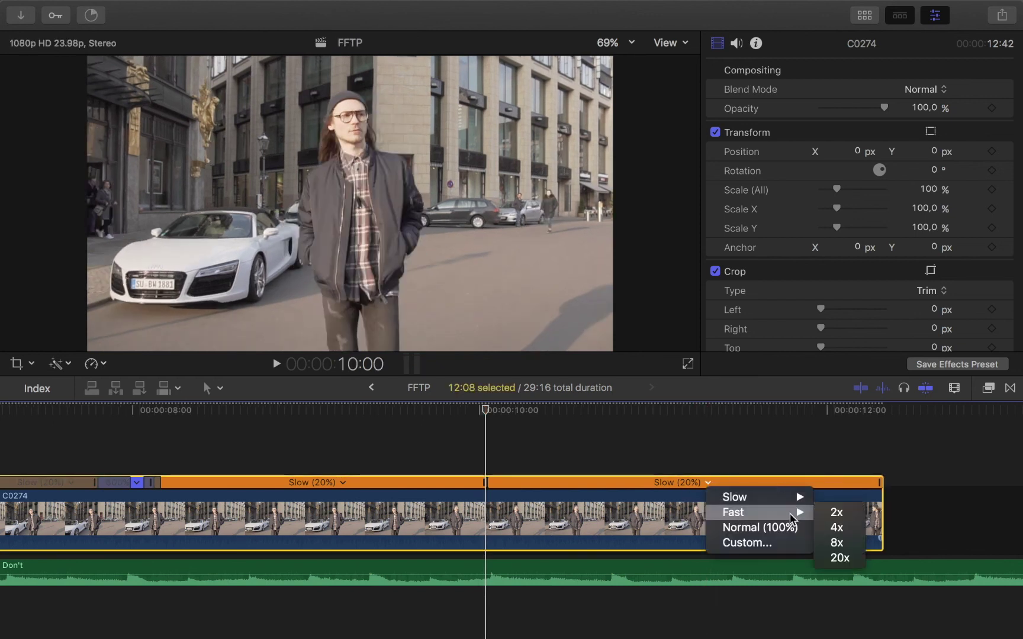
pyautogui.click(838, 529)
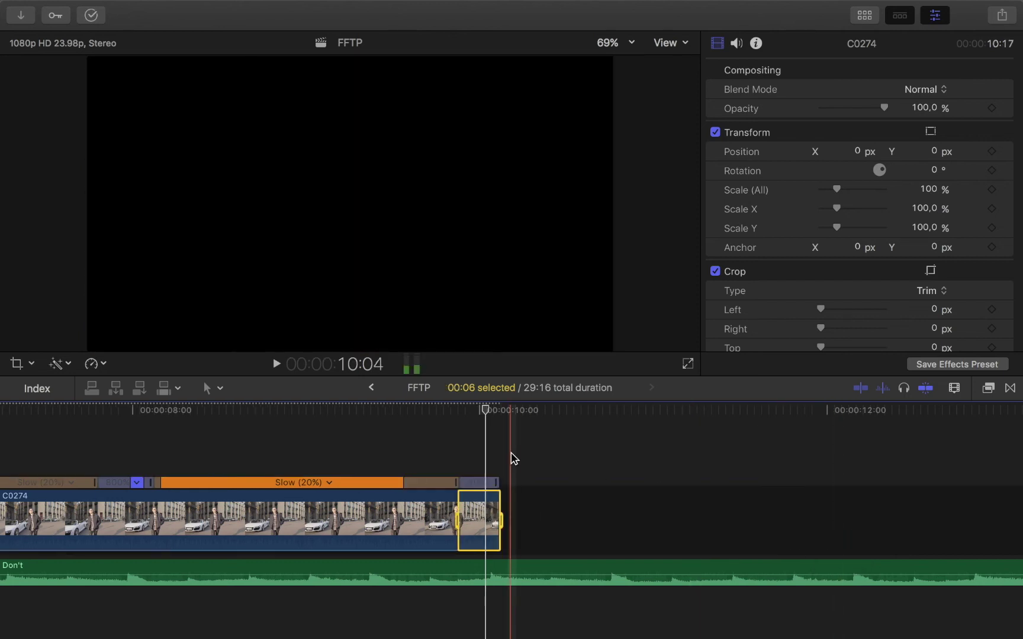
pyautogui.moveTo(405, 482); pyautogui.dragTo(309, 498)
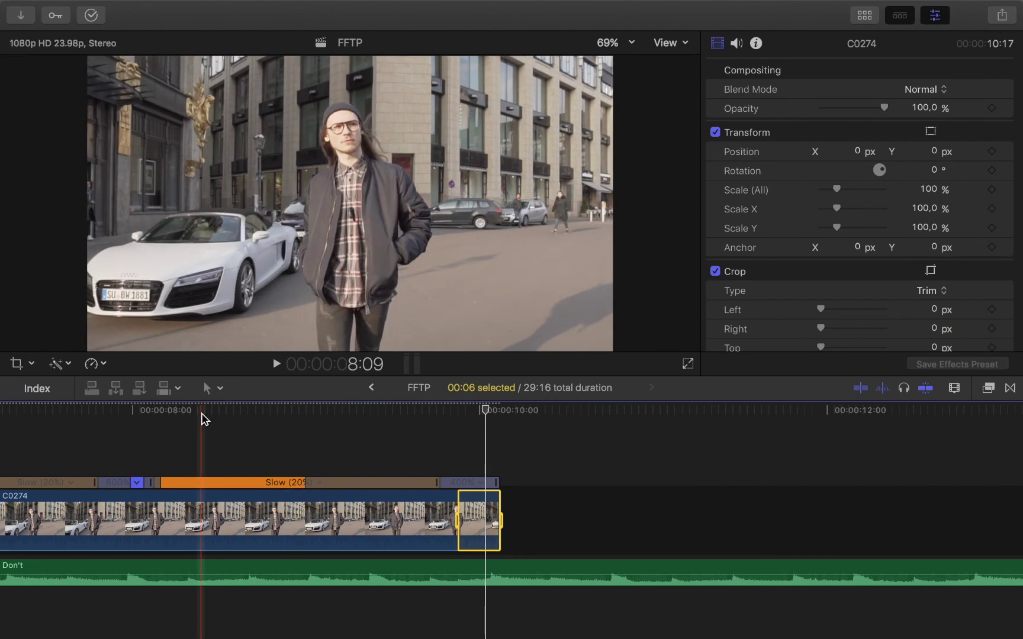
pyautogui.click(204, 419)
pyautogui.press('space')
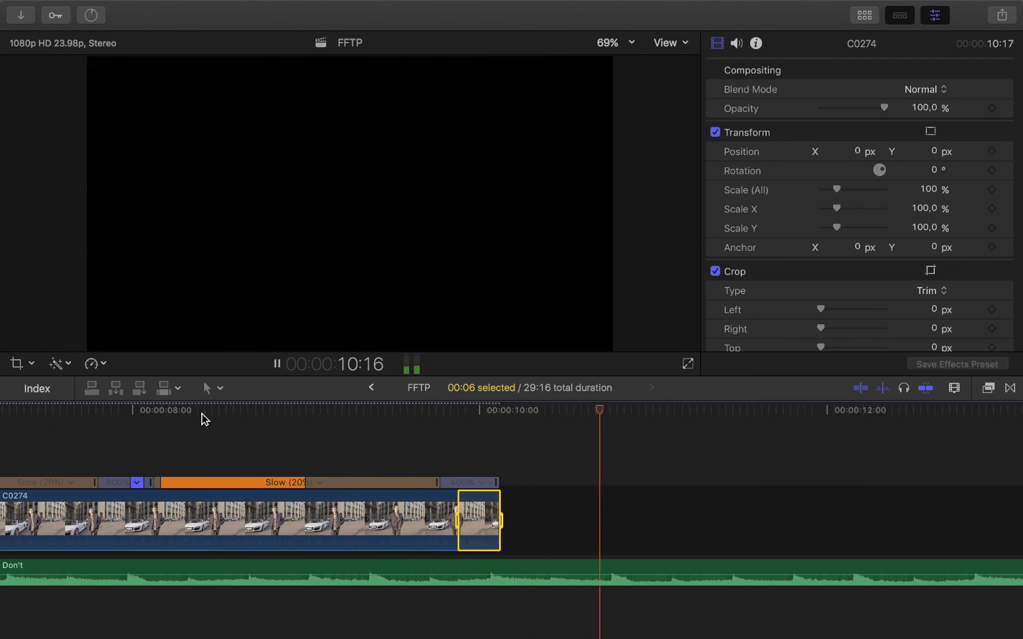
pyautogui.click(204, 419)
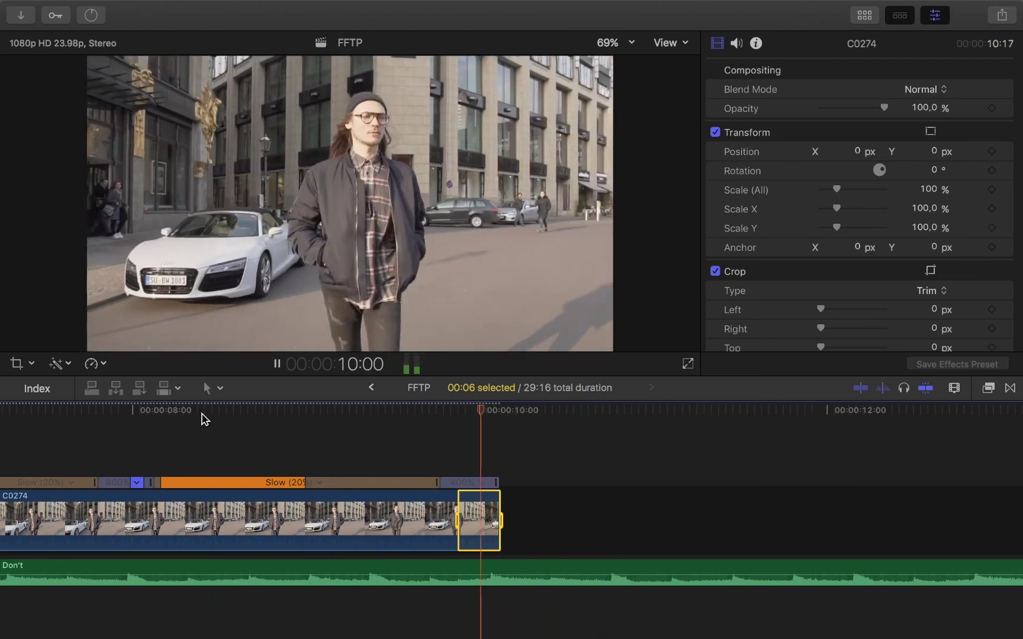
pyautogui.press('space')
pyautogui.press('super+minus')
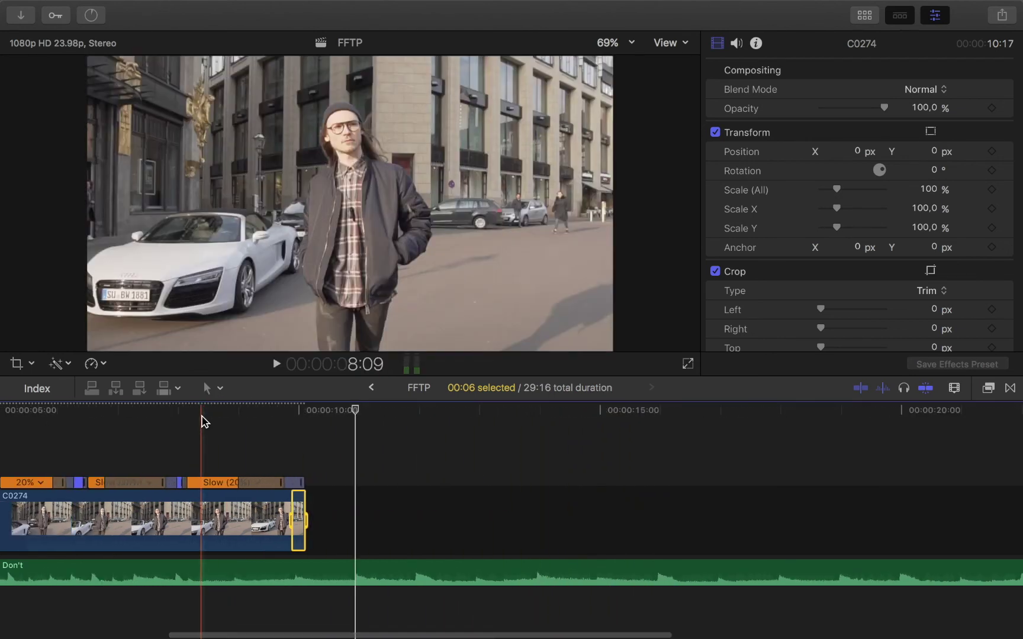
pyautogui.hscroll(-5, 204, 420)
pyautogui.click(96, 438)
pyautogui.press('space')
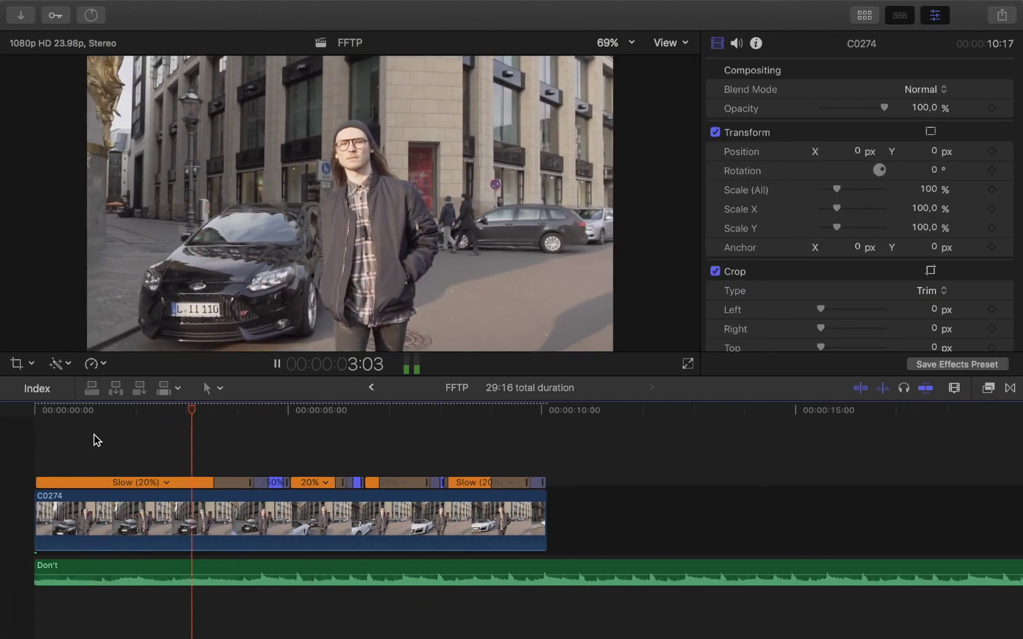